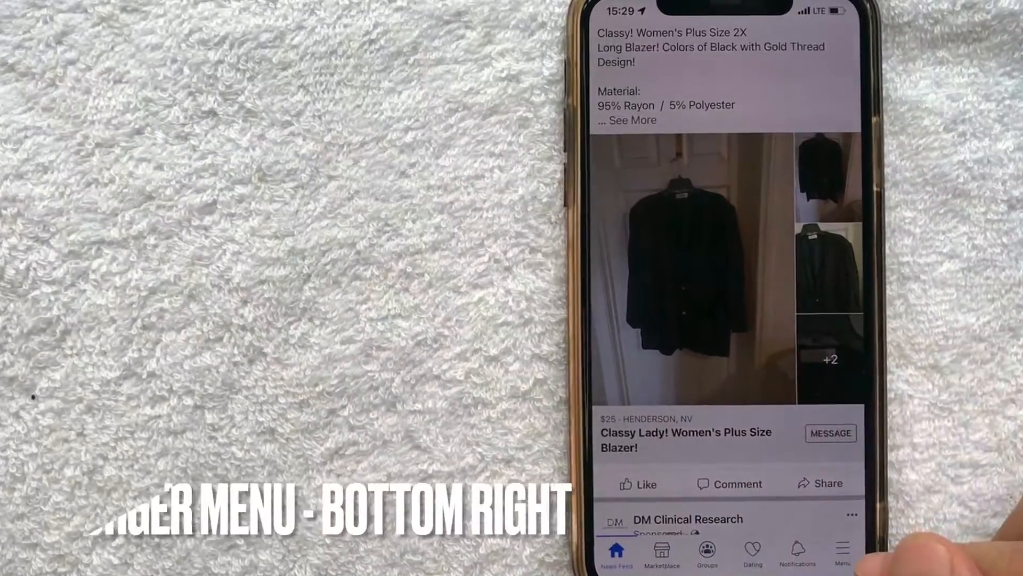
# Step: Show Facebook's main menu with shortcuts like Marketplace, Groups, Saved and Events
pyautogui.click(842, 550)
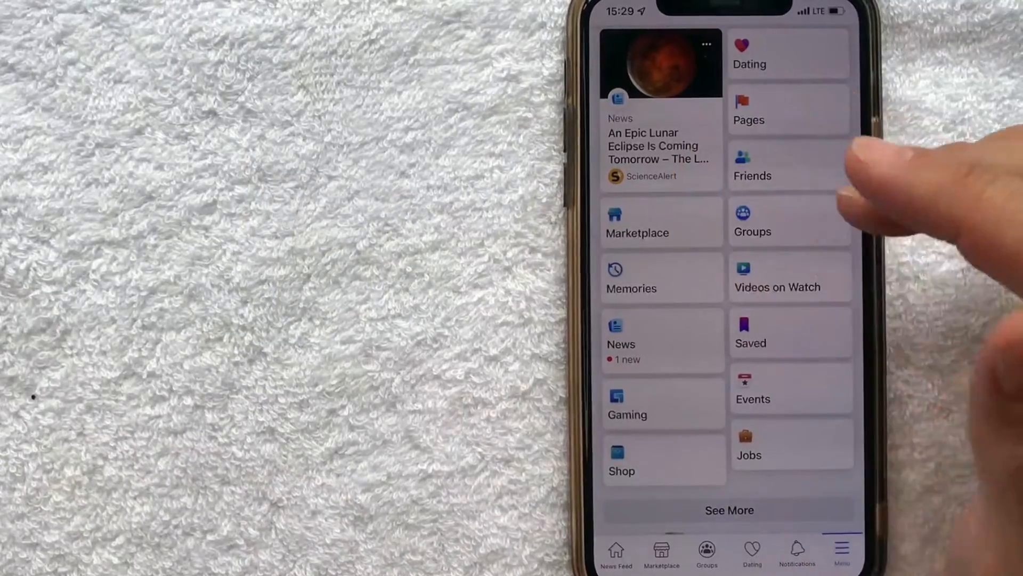
pyautogui.scroll(-3, 788, 472)
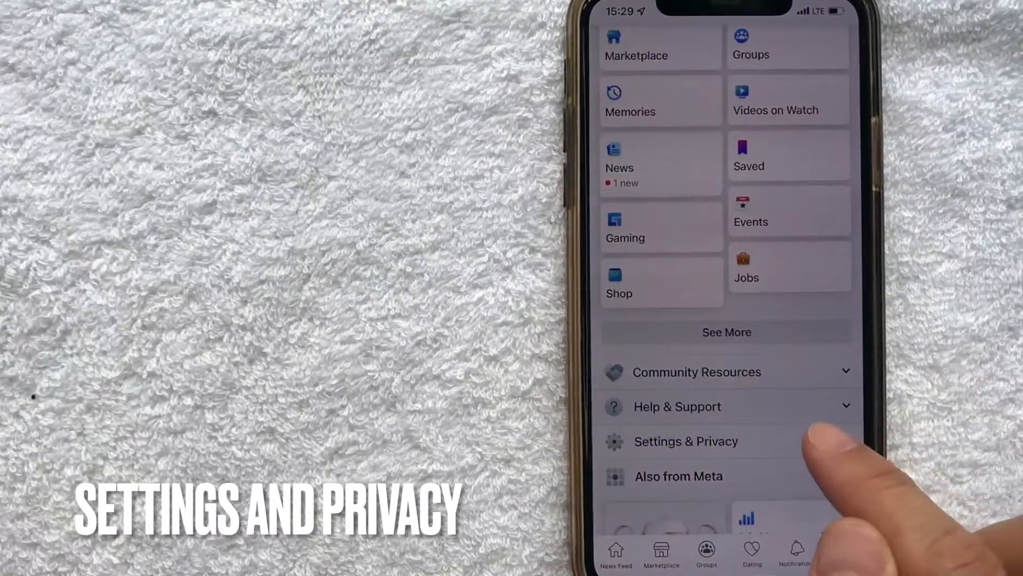
# Step: Reach the Settings & Privacy page listing News Feed, Notifications, Language and Dark Mode preferences
pyautogui.click(779, 440)
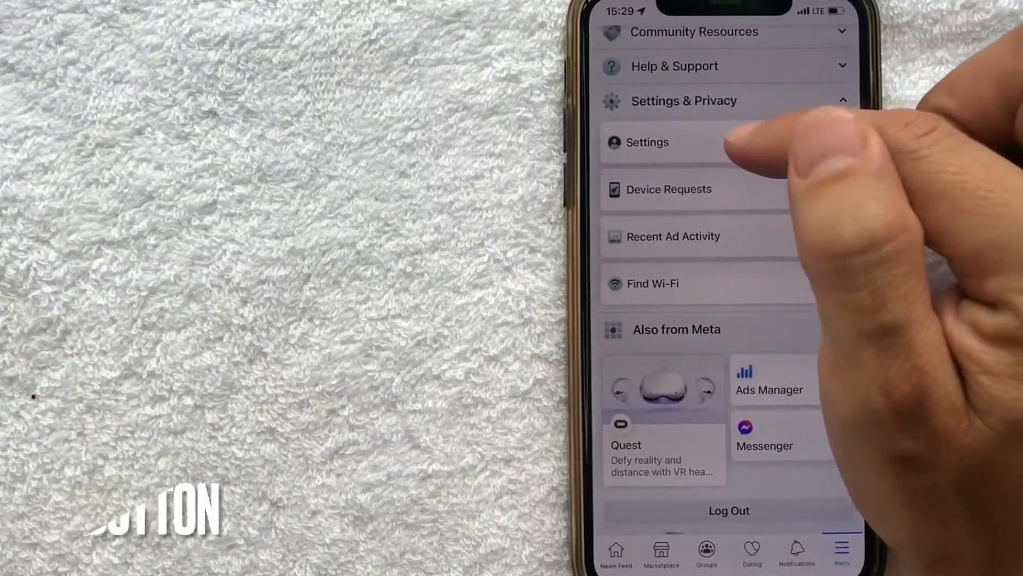
pyautogui.click(708, 141)
pyautogui.scroll(-2, 788, 344)
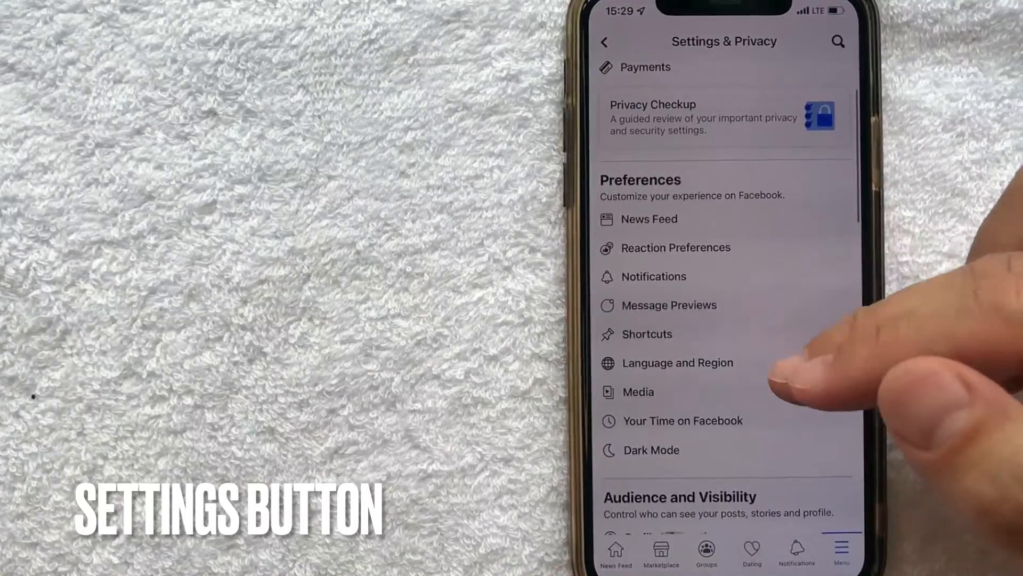
pyautogui.scroll(-2, 768, 344)
pyautogui.scroll(-3, 768, 304)
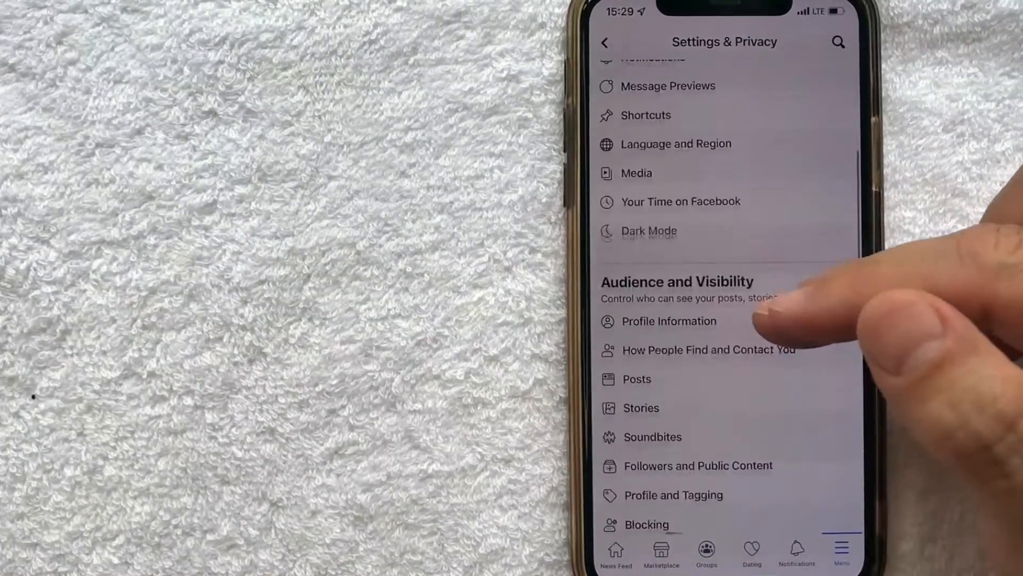
pyautogui.scroll(-2, 780, 264)
pyautogui.scroll(-2, 767, 288)
pyautogui.scroll(-1, 760, 304)
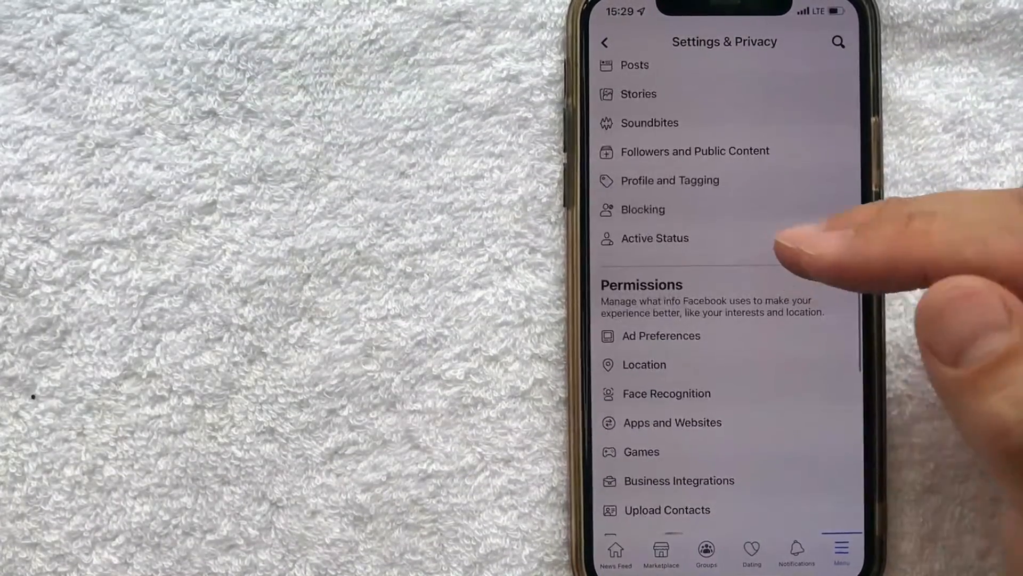
pyautogui.scroll(-2, 779, 237)
pyautogui.scroll(-1, 754, 232)
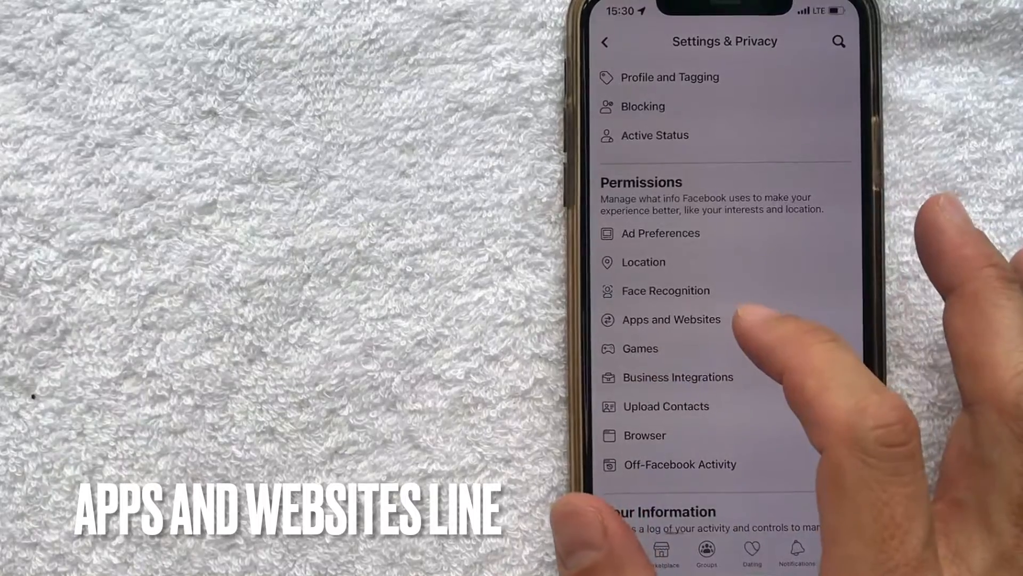
# Step: Show the Apps and Websites page listing inDriver (active) and GIPHY (expired)
pyautogui.click(704, 319)
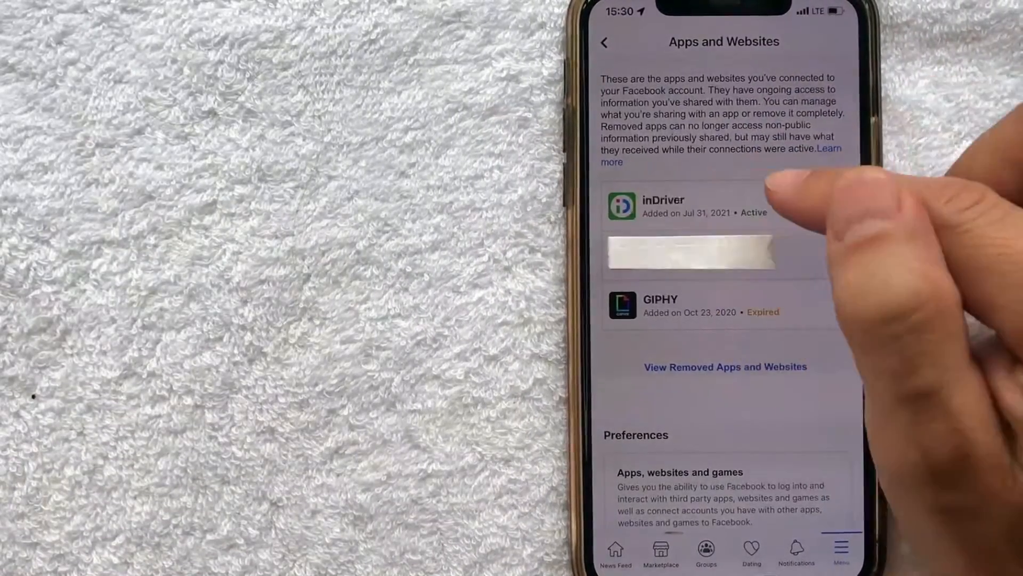
# Step: View inDriver's connection details showing it receives name and profile picture
pyautogui.click(817, 200)
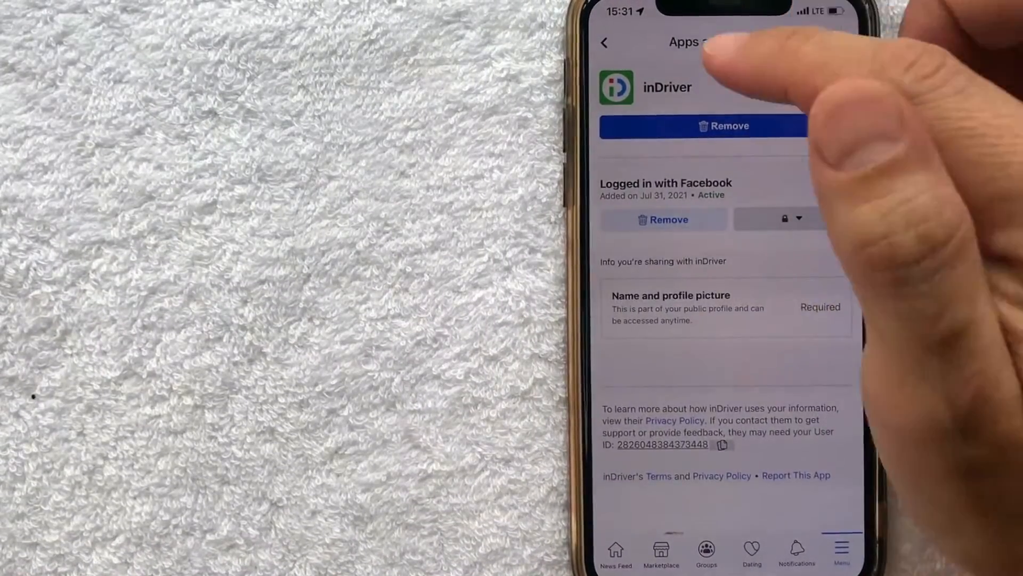
# Step: Show the removed apps and websites list with GoPro, Skyscanner, Redfin and Pixabay
pyautogui.click(605, 42)
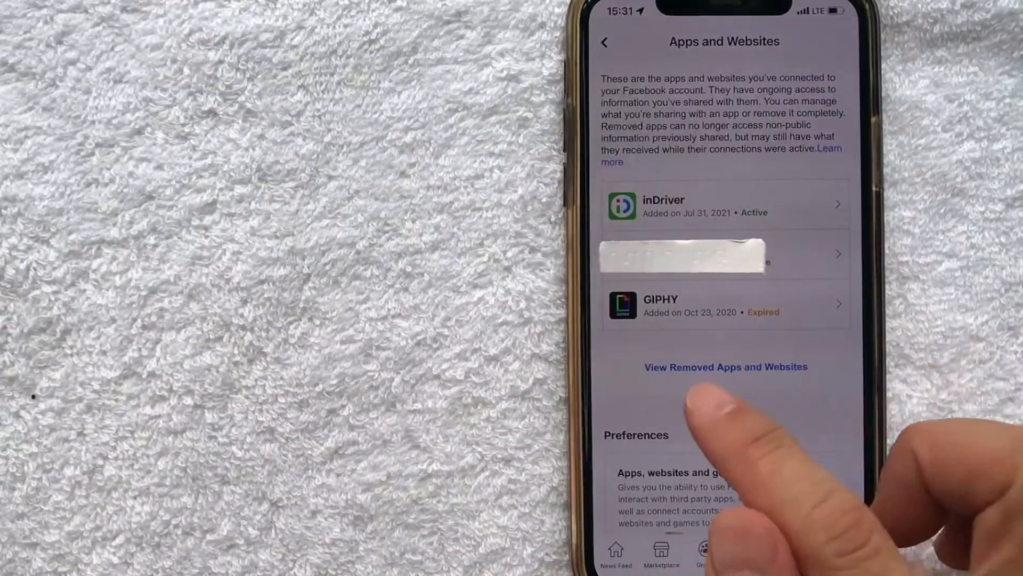
pyautogui.click(756, 365)
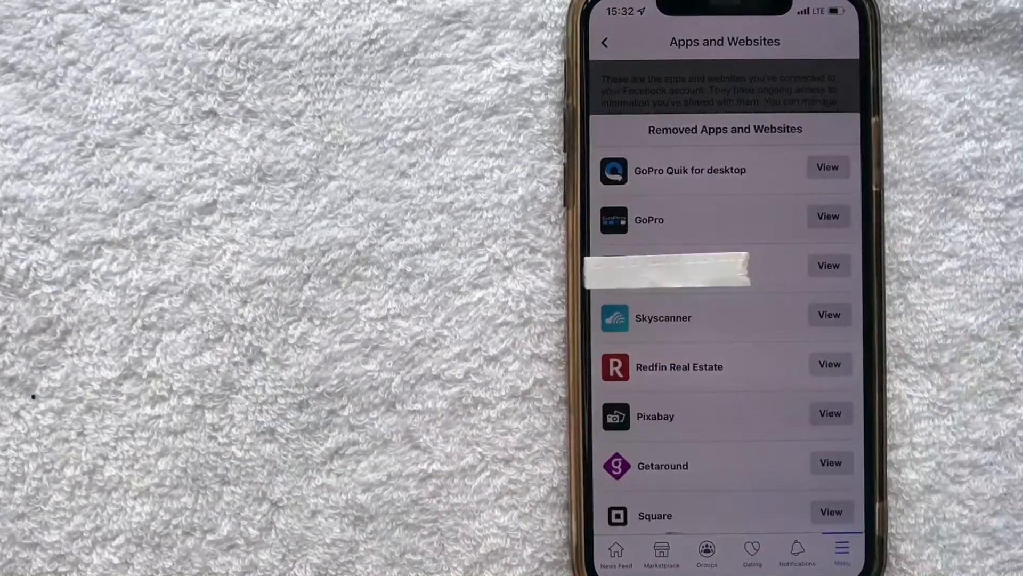